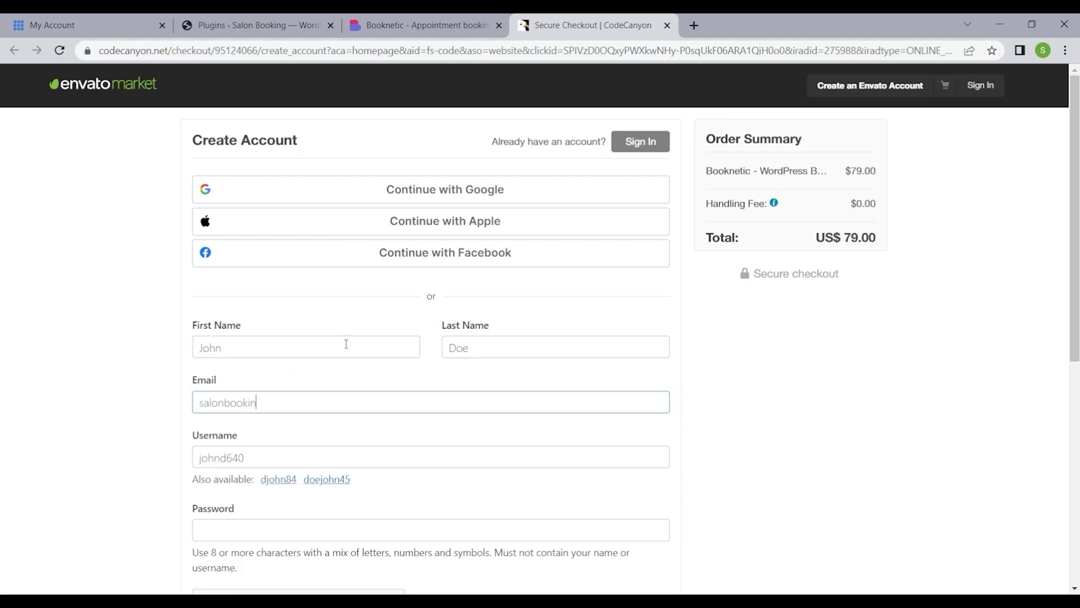
key("Tab")
- Create the Envato account with username, email and password, passing the reCAPTCHA image check
type("salonbooking24")
key("Tab")
scroll(281, 416, "down", 4)
type("••••••••••••••••")
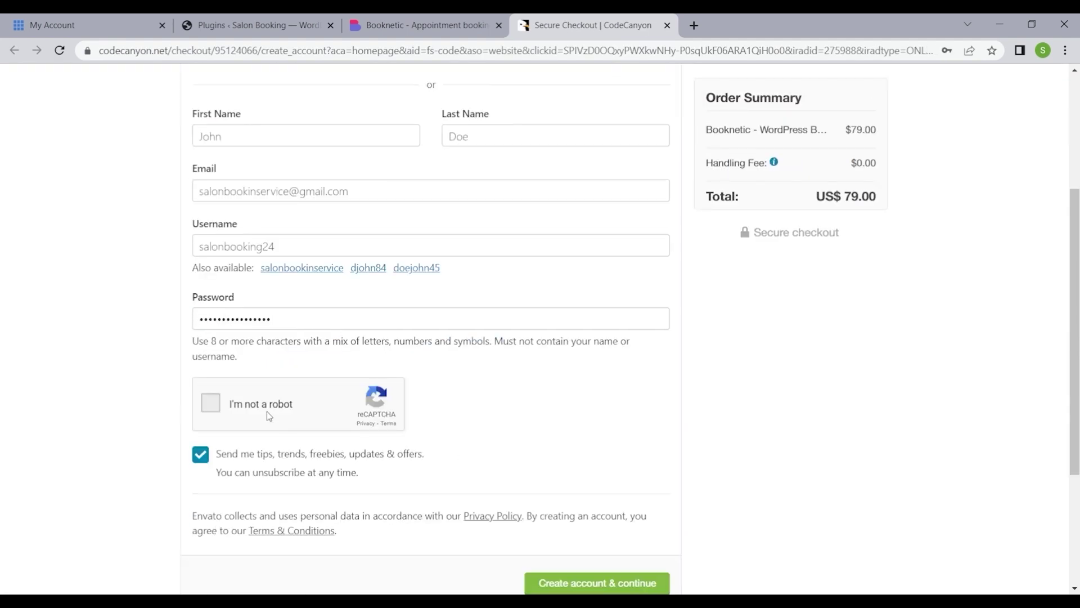
left_click(214, 403)
left_click(332, 285)
left_click(333, 369)
left_click(467, 566)
scroll(739, 463, "up", 4)
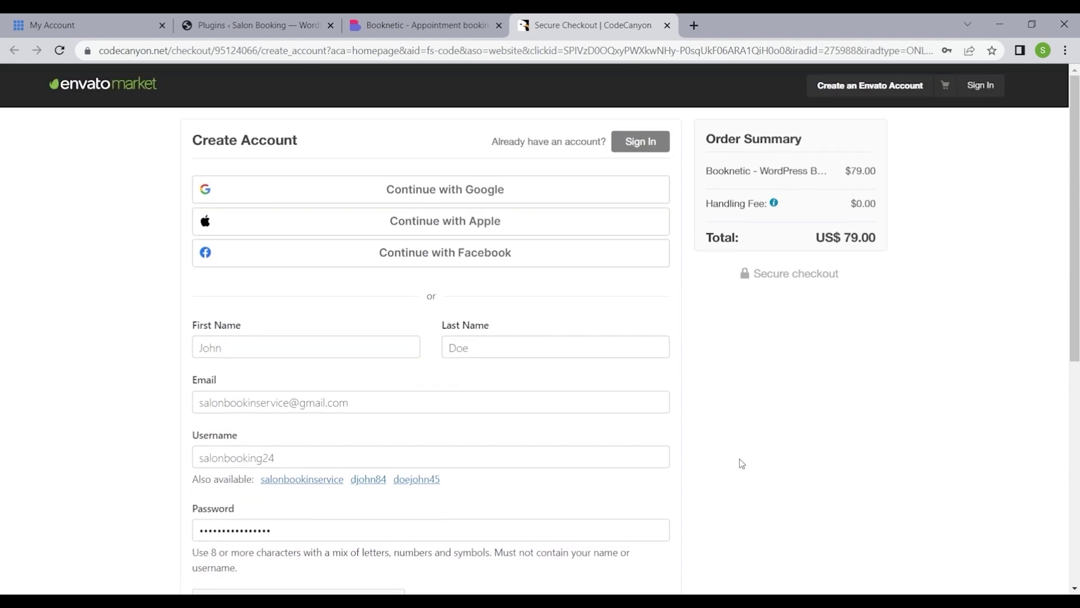
scroll(742, 463, "down", 5)
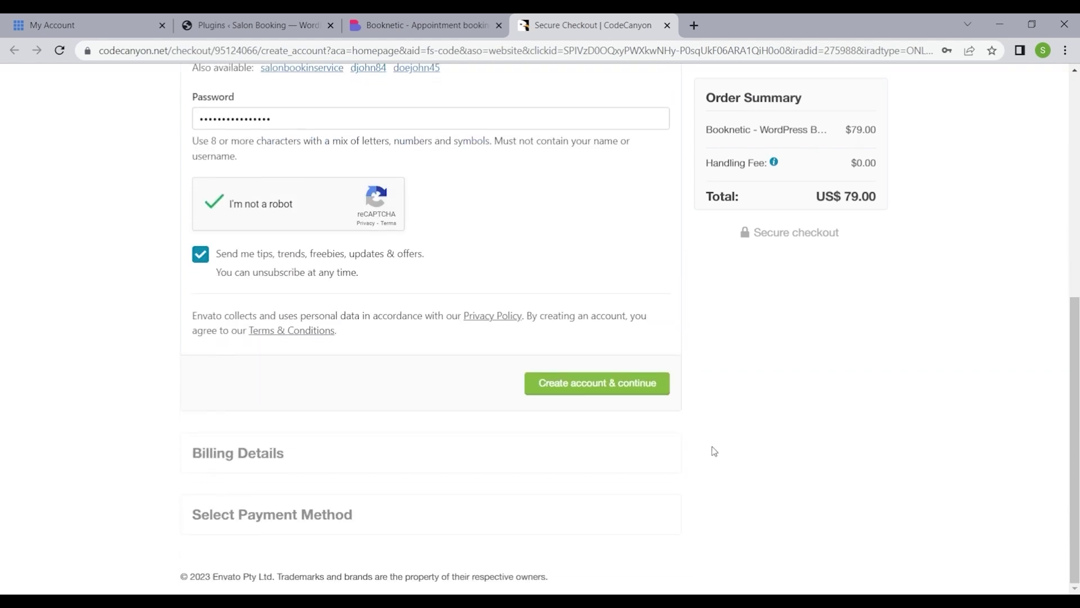
left_click(647, 389)
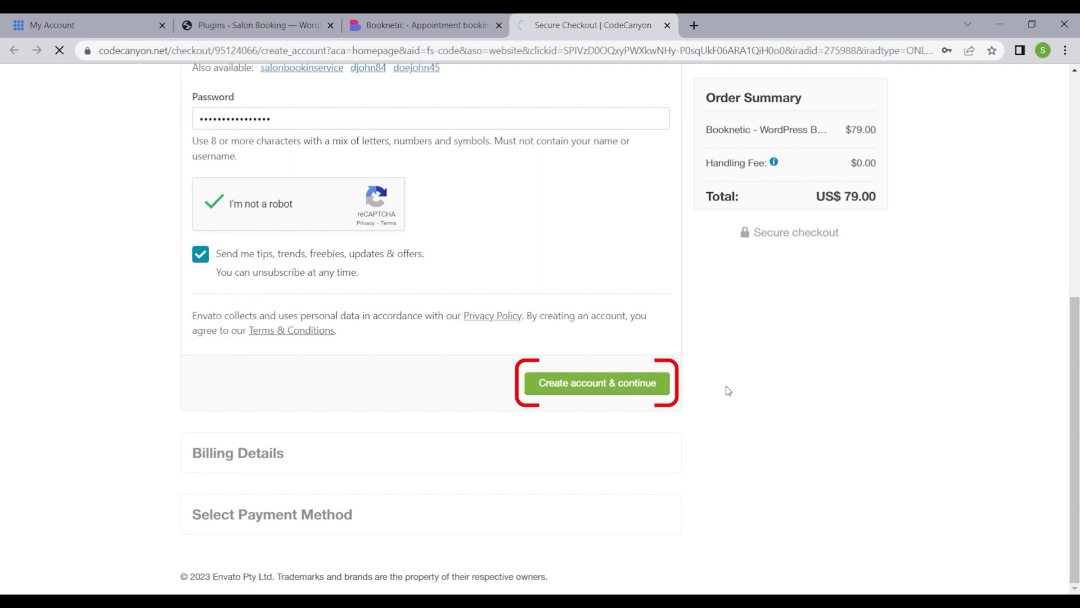
- Enter the billing city, state and postal code, then save the billing details
scroll(282, 446, "down", 1)
left_click(267, 529)
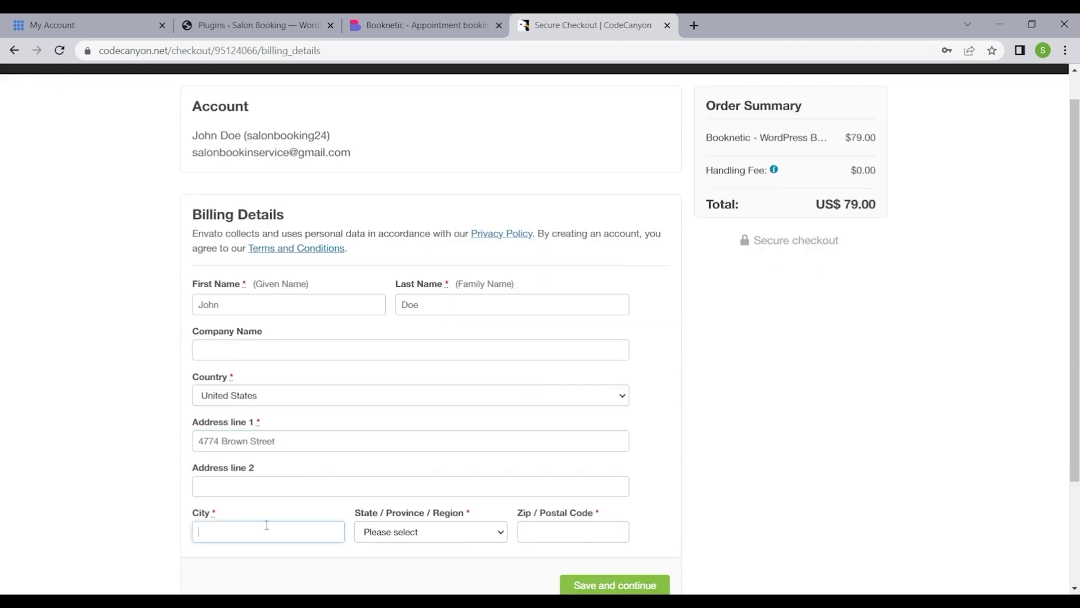
type("Phoenix")
key("Tab")
type("ar")
key("Tab")
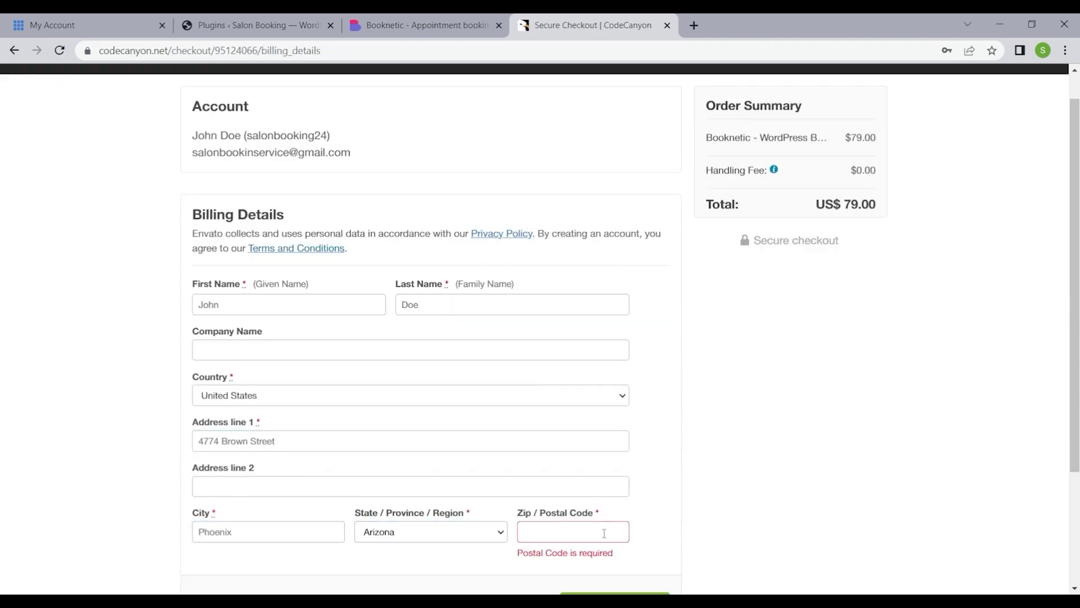
type("85034")
scroll(619, 523, "down", 1)
left_click(646, 513)
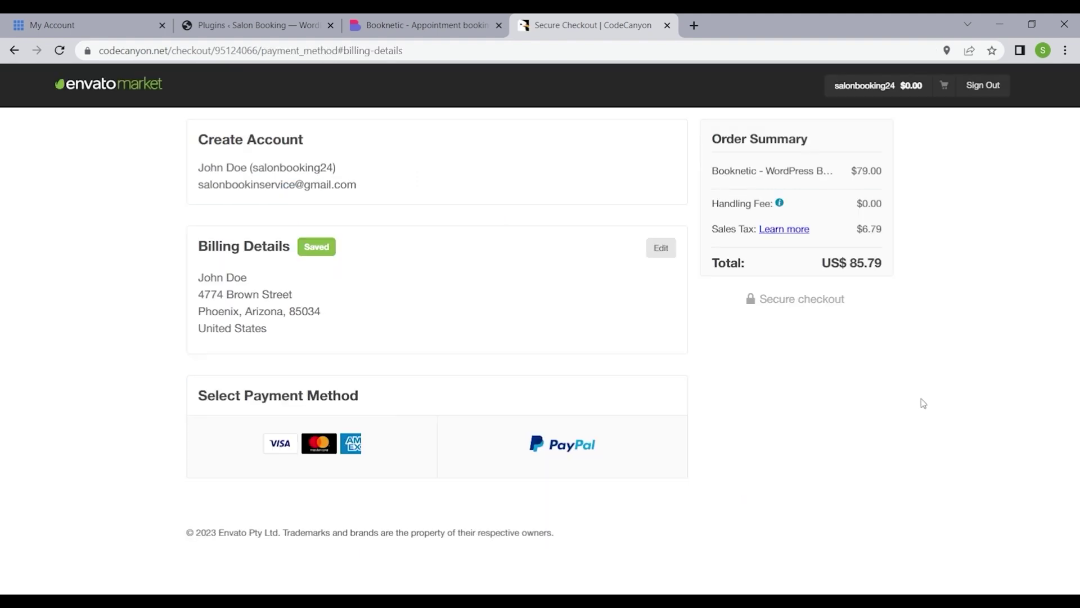
- Pay for the $79.00 Booknetic Regular License by card
left_click(345, 447)
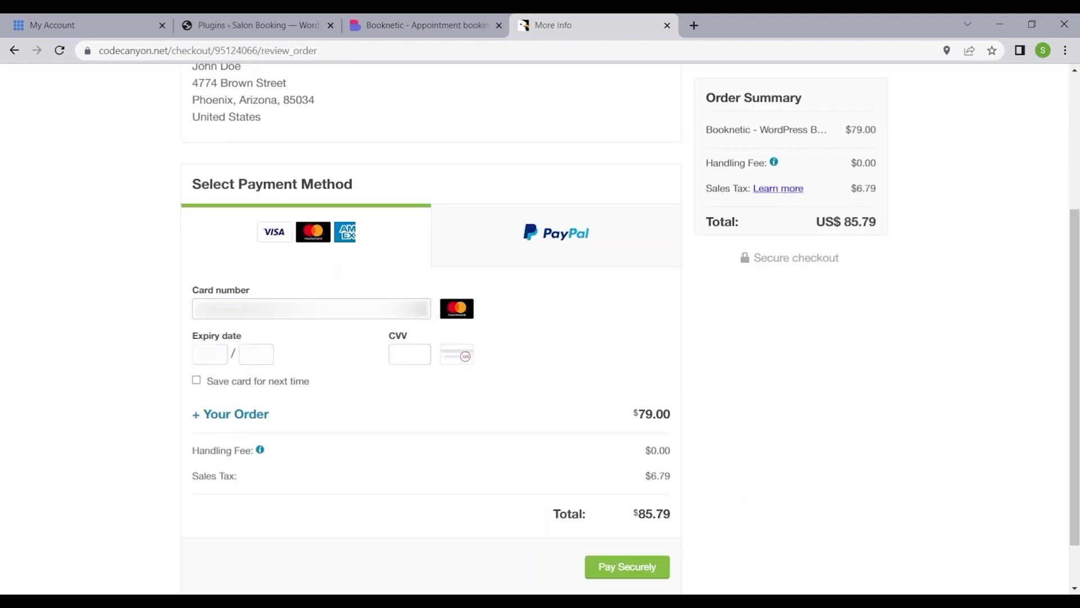
left_click(410, 354)
left_click(651, 570)
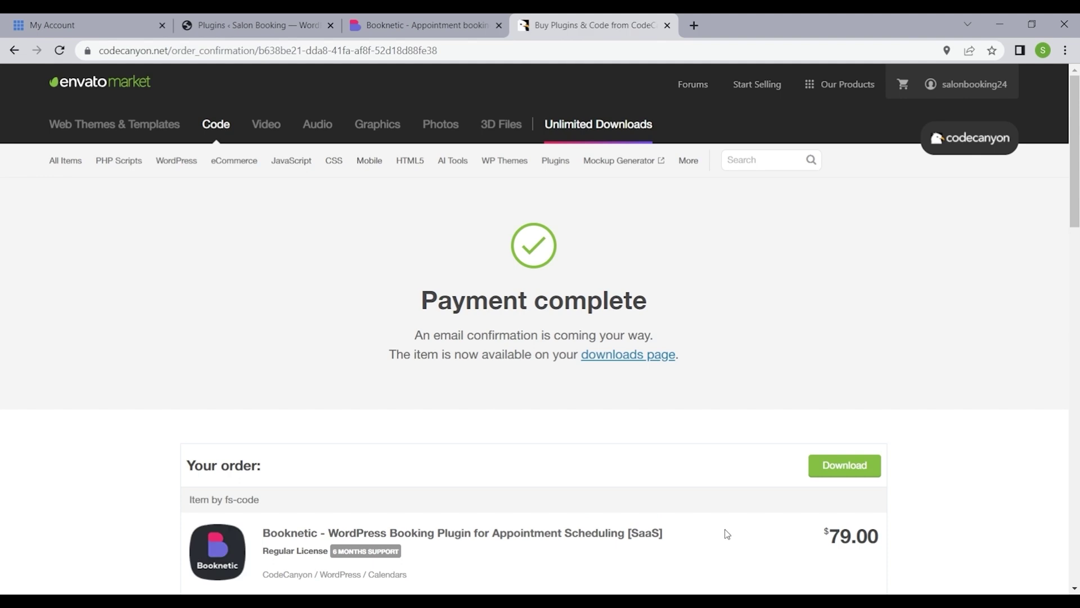
- Download the installable WordPress zip and licence certificate PDF, then close the CodeCanyon tab
scroll(727, 534, "down", 4)
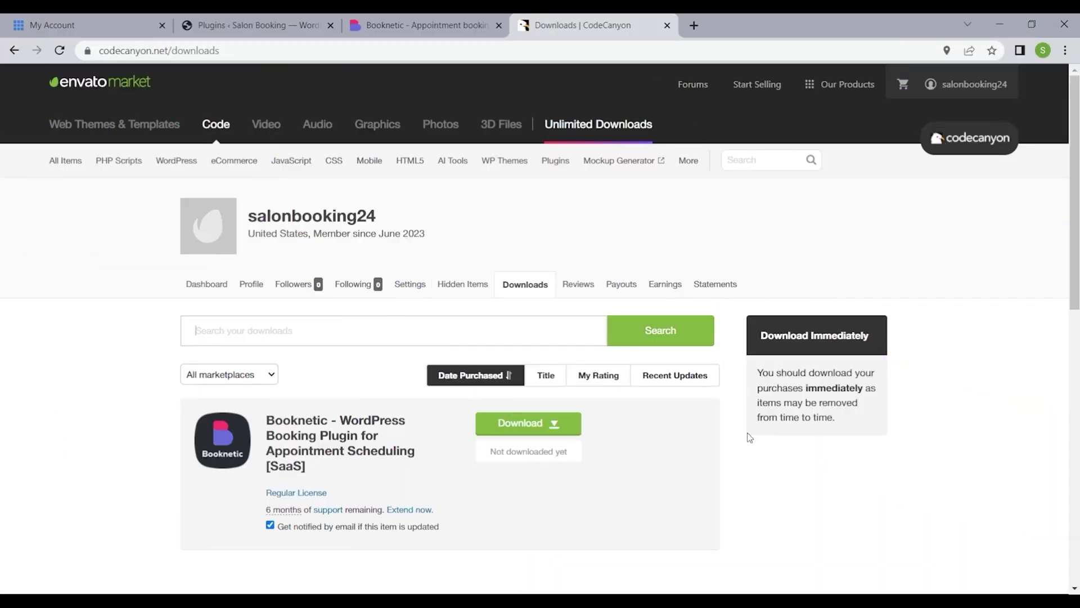
scroll(683, 434, "down", 1)
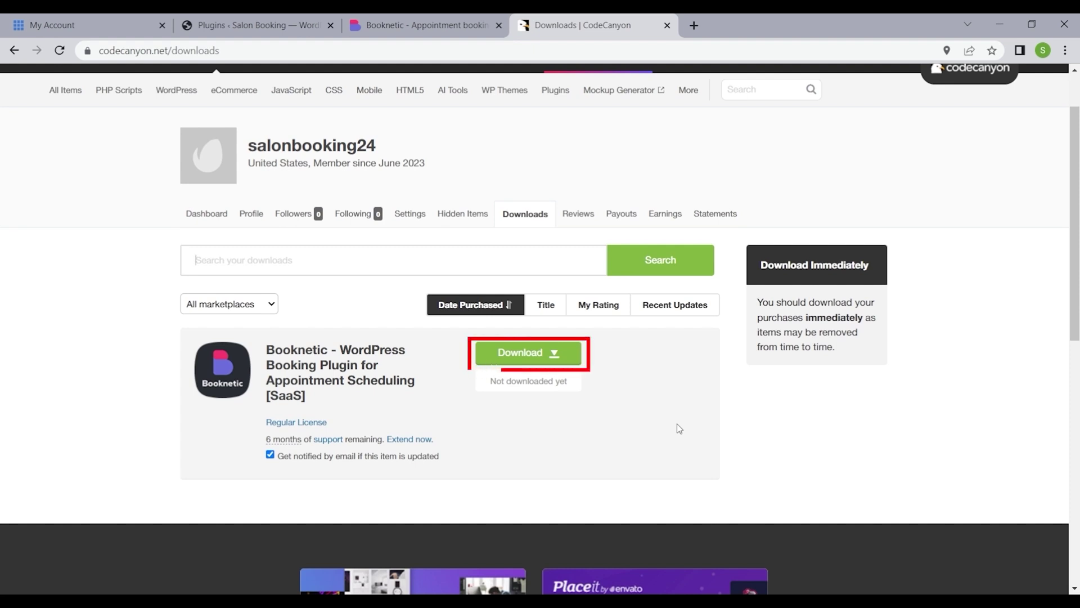
left_click(534, 355)
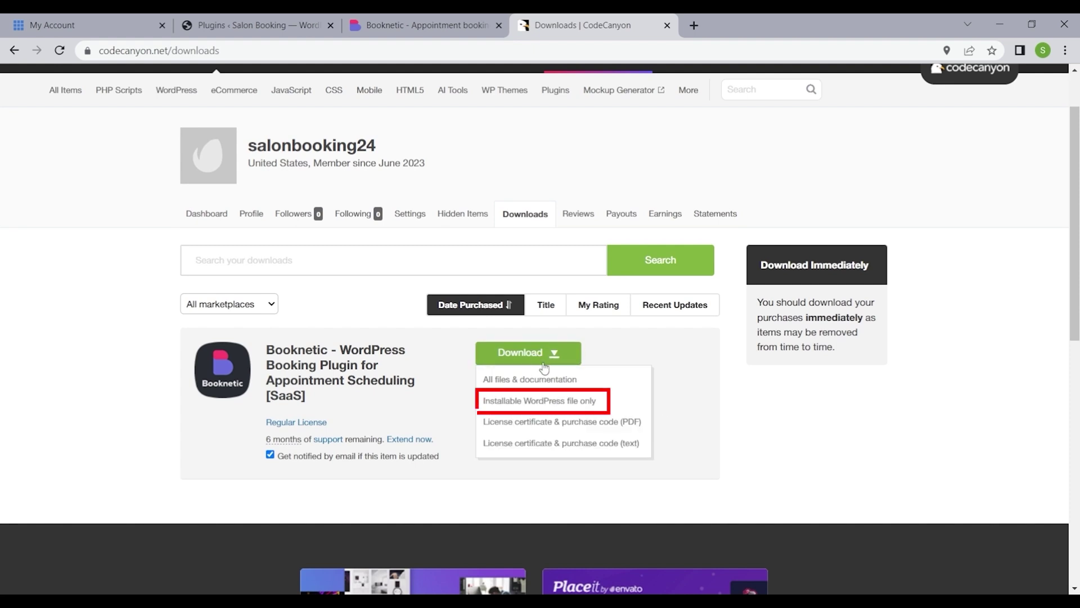
left_click(539, 401)
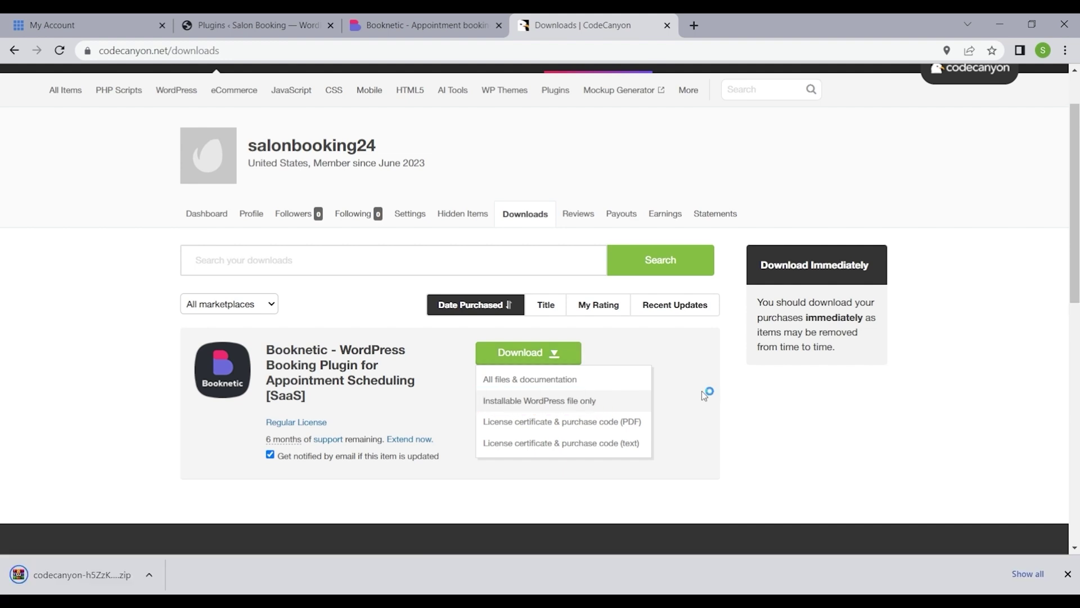
left_click(623, 426)
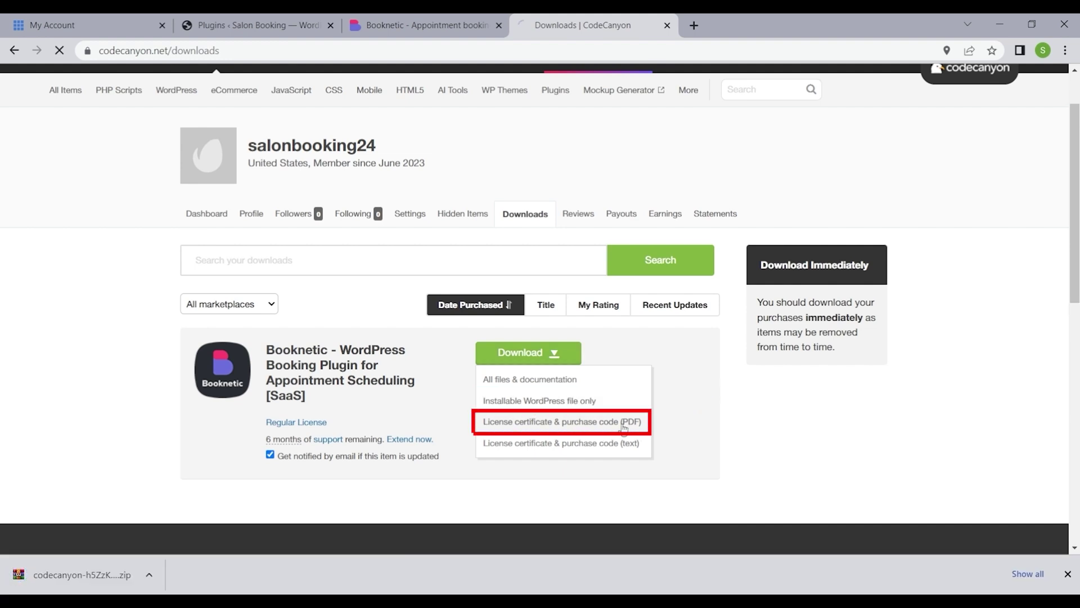
left_click(746, 431)
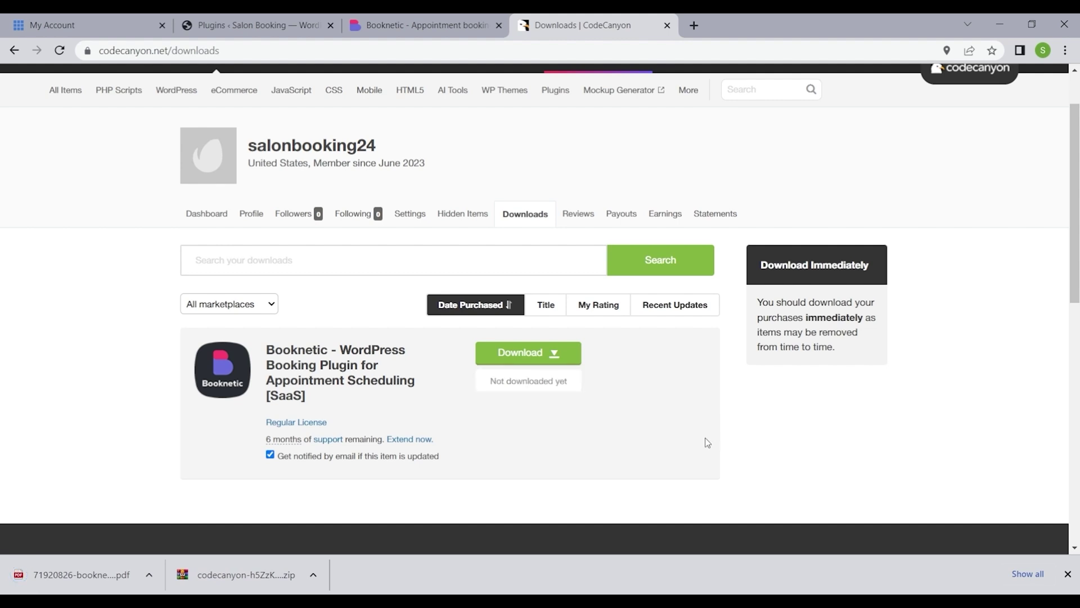
left_click(667, 26)
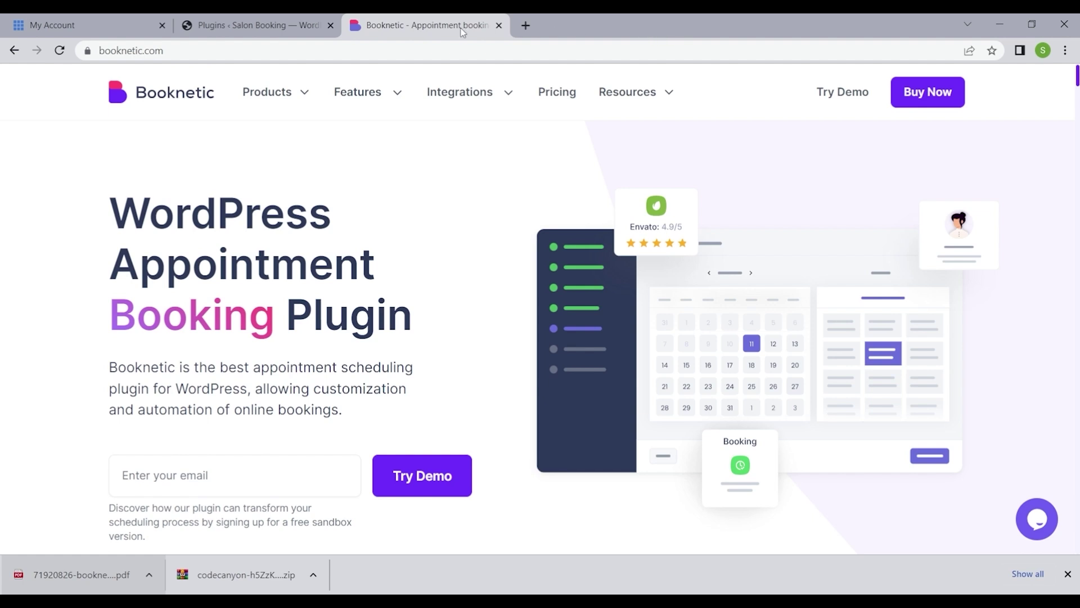
- Upload the Booknetic zip under Plugins > Add New, install it and activate it
left_click(279, 27)
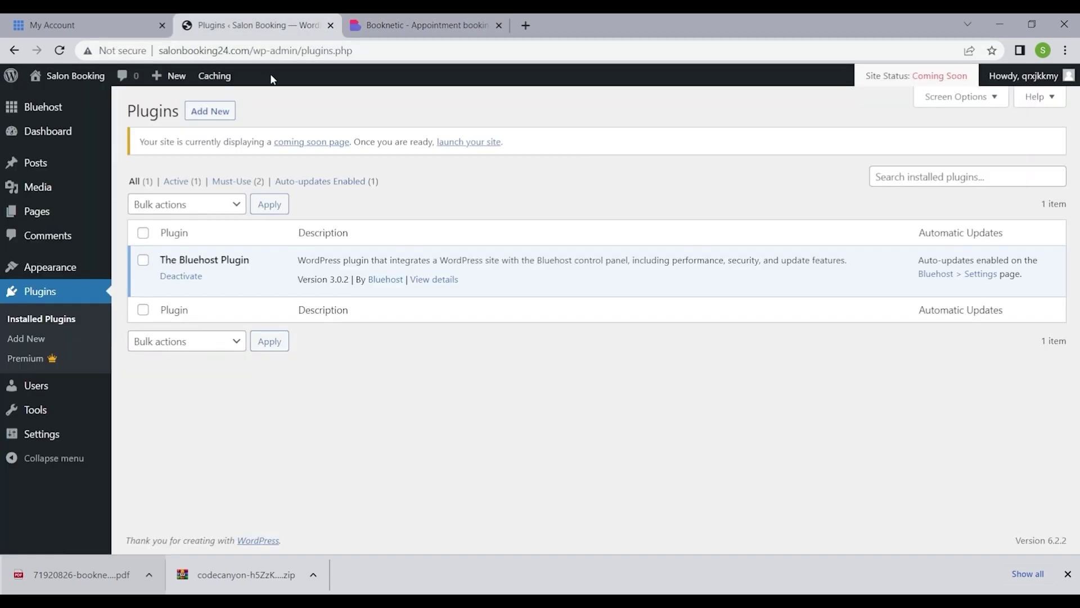
left_click(45, 338)
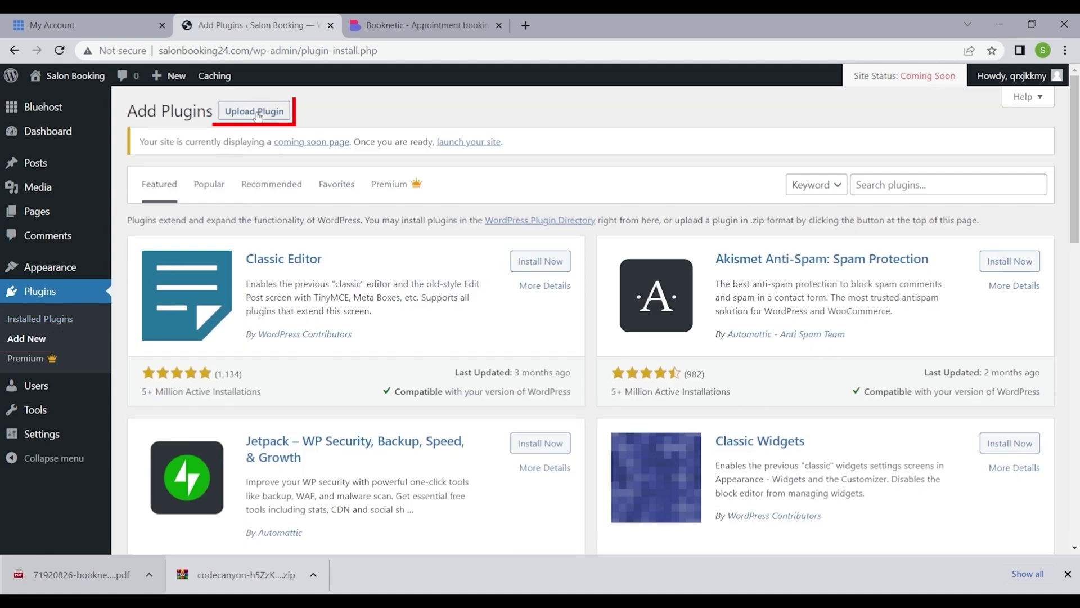
left_click(258, 115)
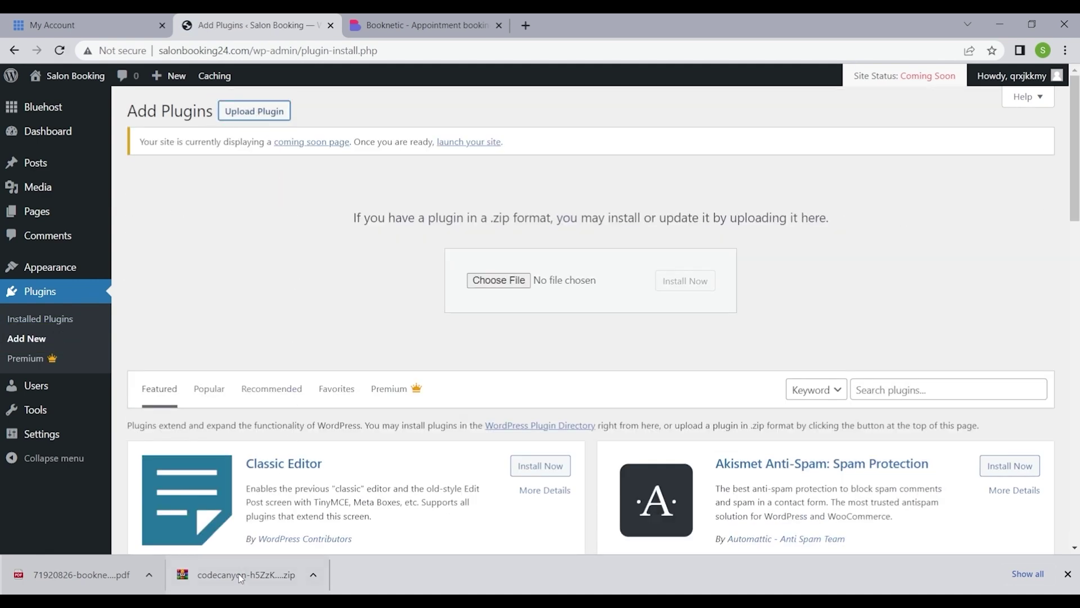
left_click_drag(243, 577, 514, 281)
left_click(686, 280)
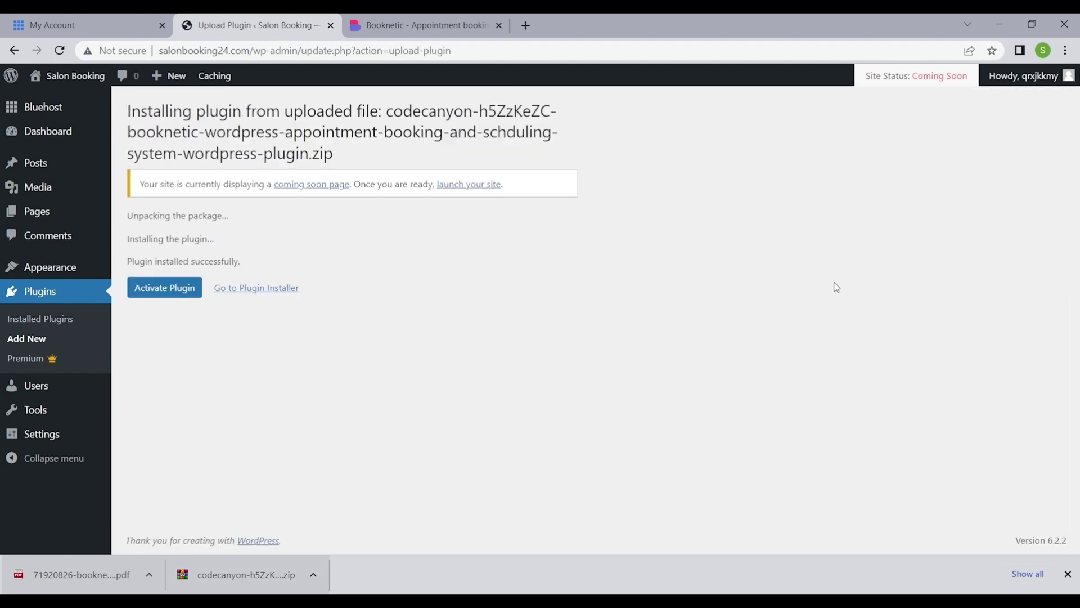
left_click(164, 287)
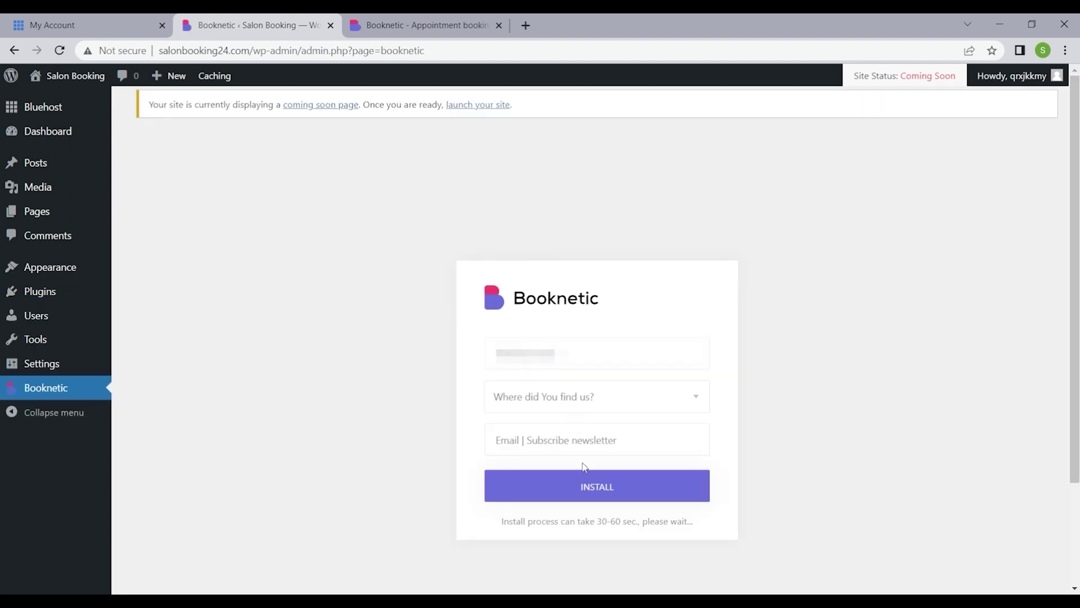
- Enter the newsletter email in Booknetic's first-time setup form and run INSTALL
left_click(578, 431)
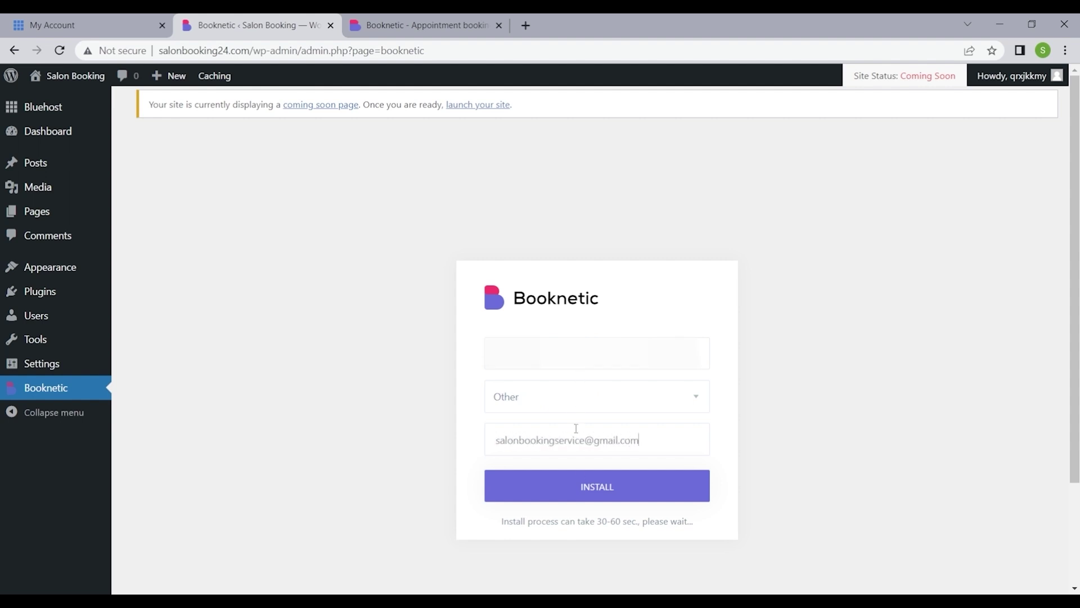
left_click(596, 487)
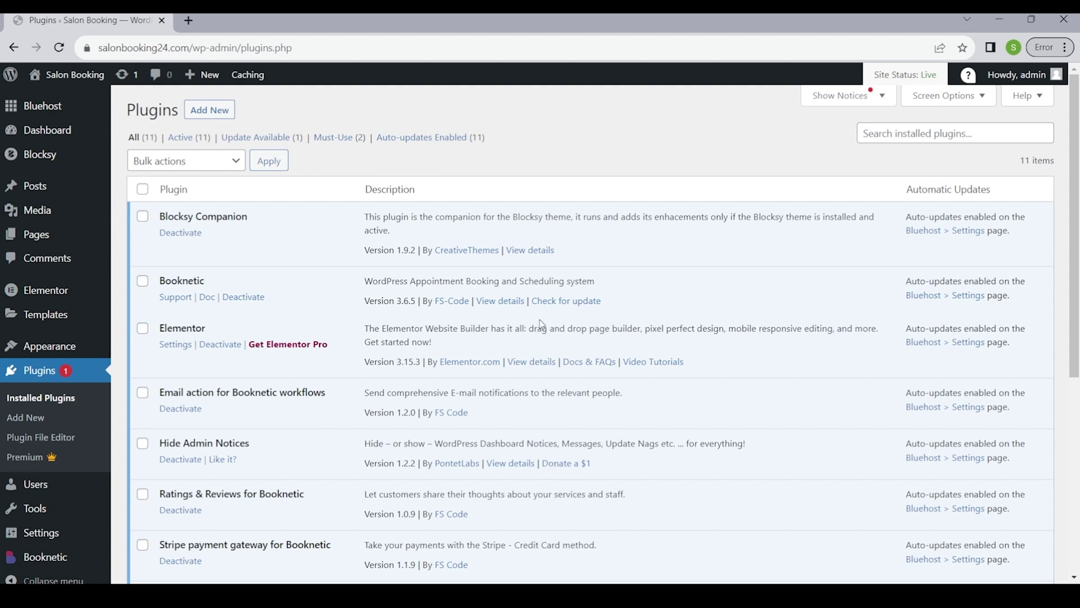
- Check for updates under Booknetic and update it from 3.6.5 to 3.7.6
left_click(544, 301)
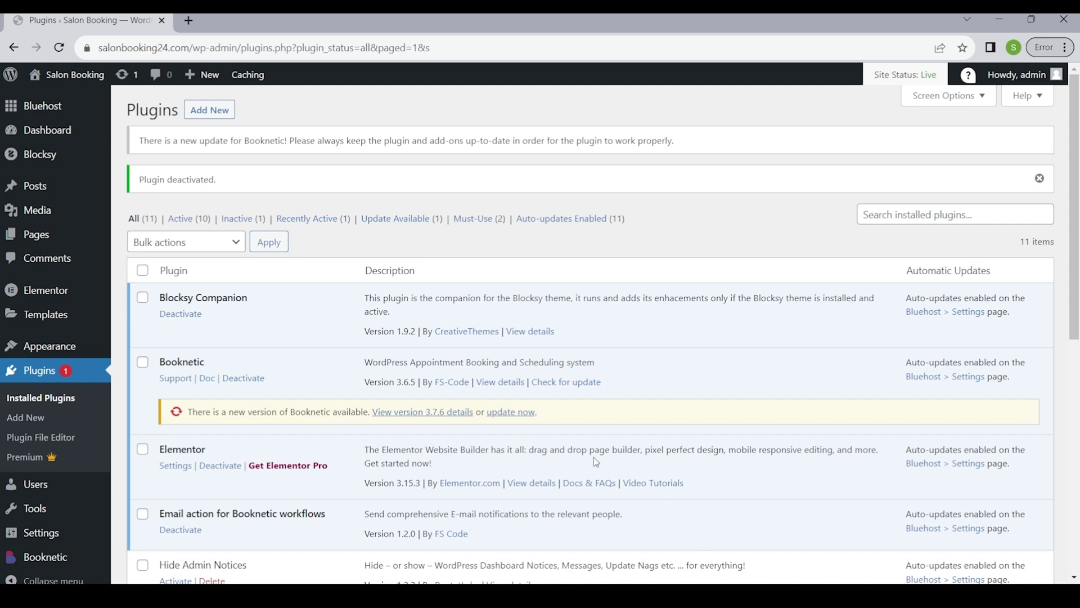
left_click(512, 412)
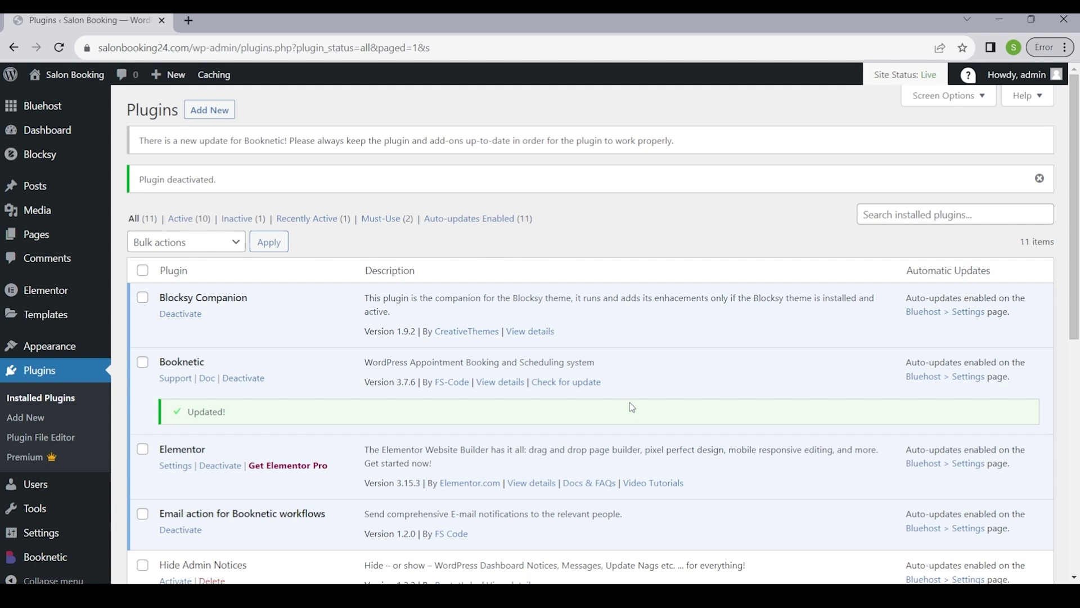
- Re-check updates, then update the Ratings & Reviews, Stripe payment gateway and Waiting list add-ons
left_click(596, 386)
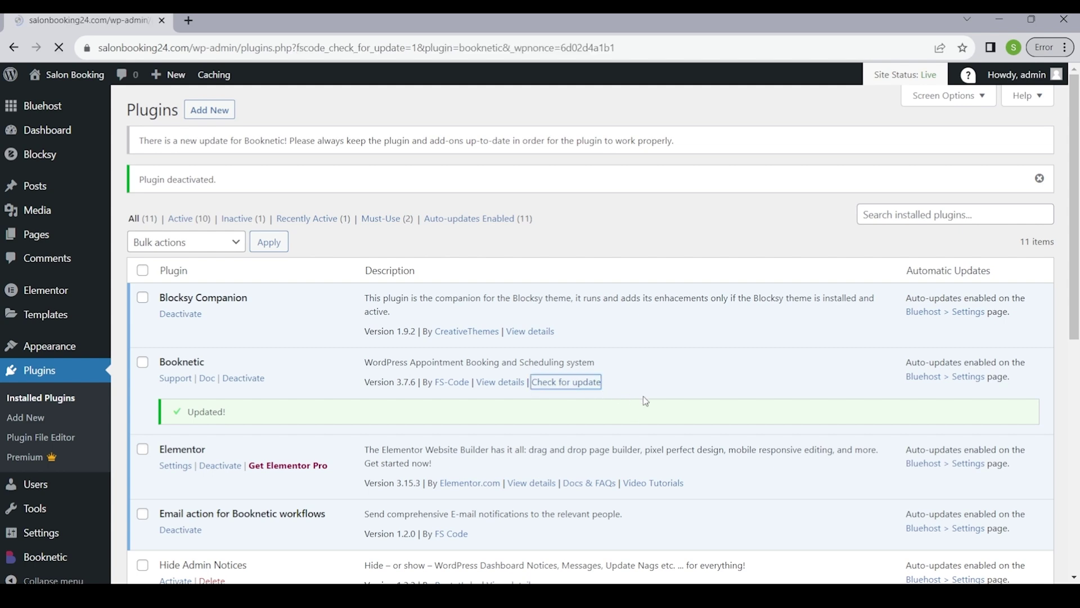
scroll(643, 397, "down", 7)
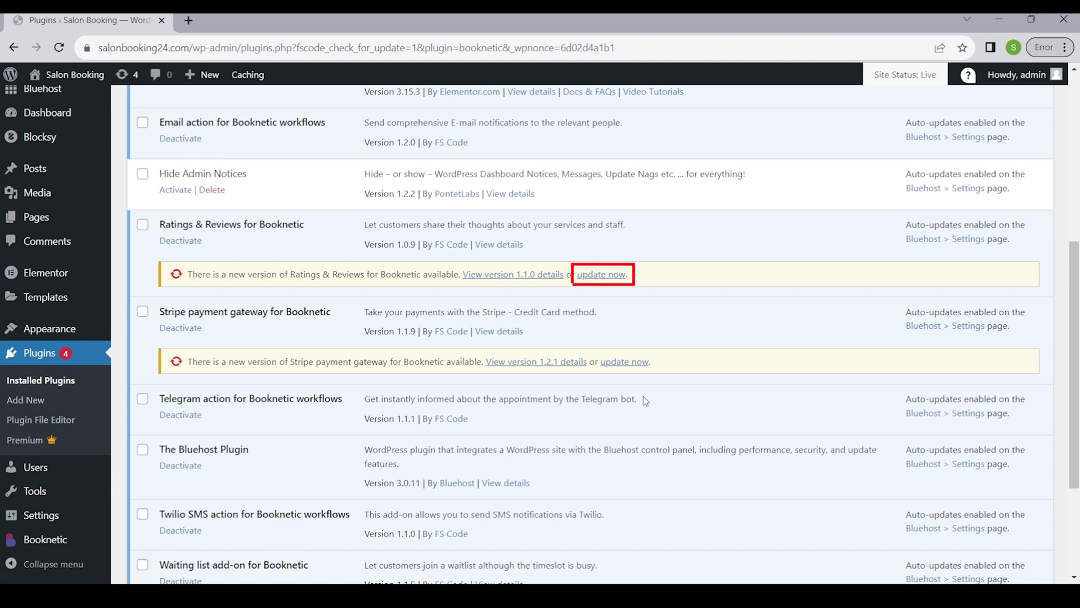
left_click(612, 281)
left_click(607, 363)
scroll(606, 362, "down", 3)
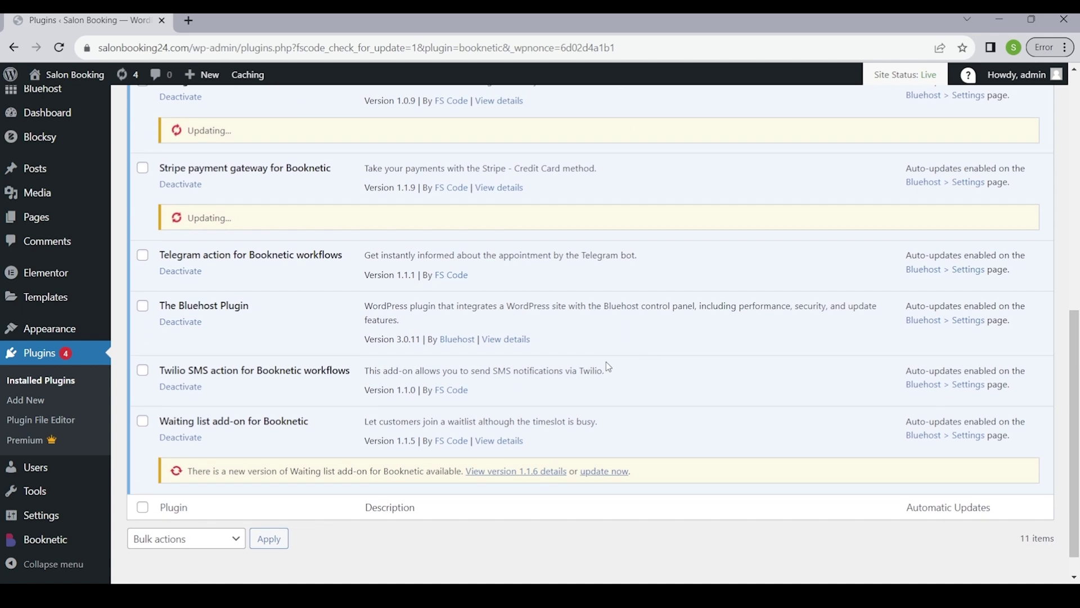
left_click(612, 440)
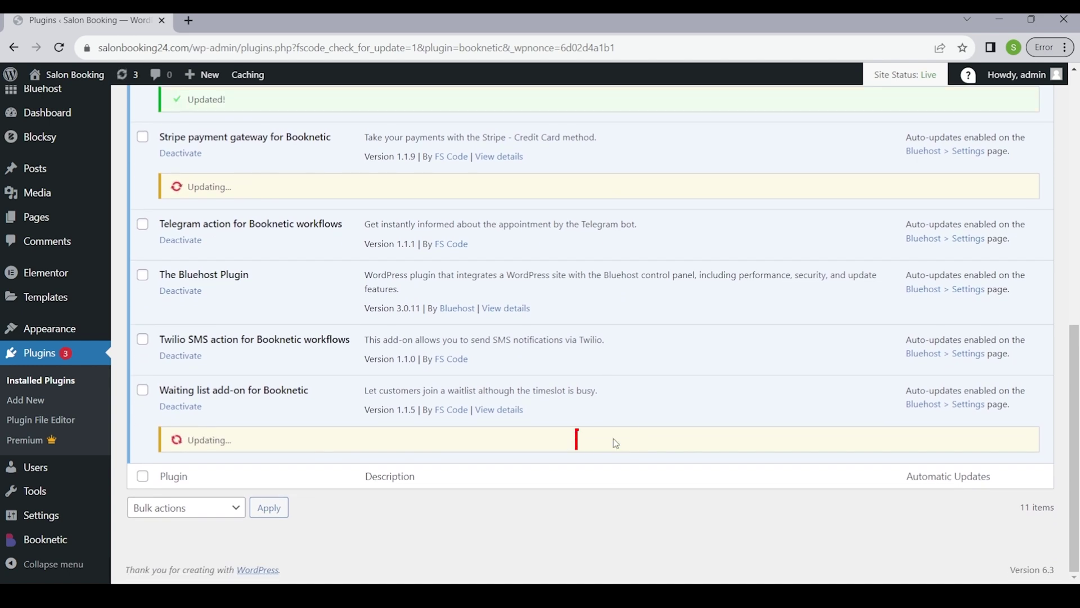
scroll(614, 437, "up", 1)
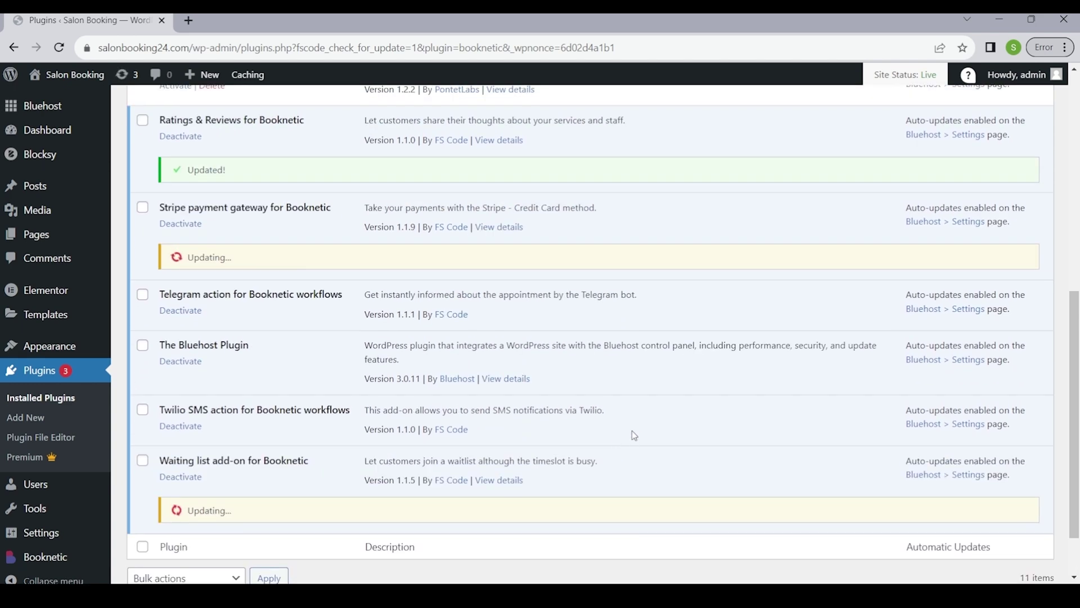